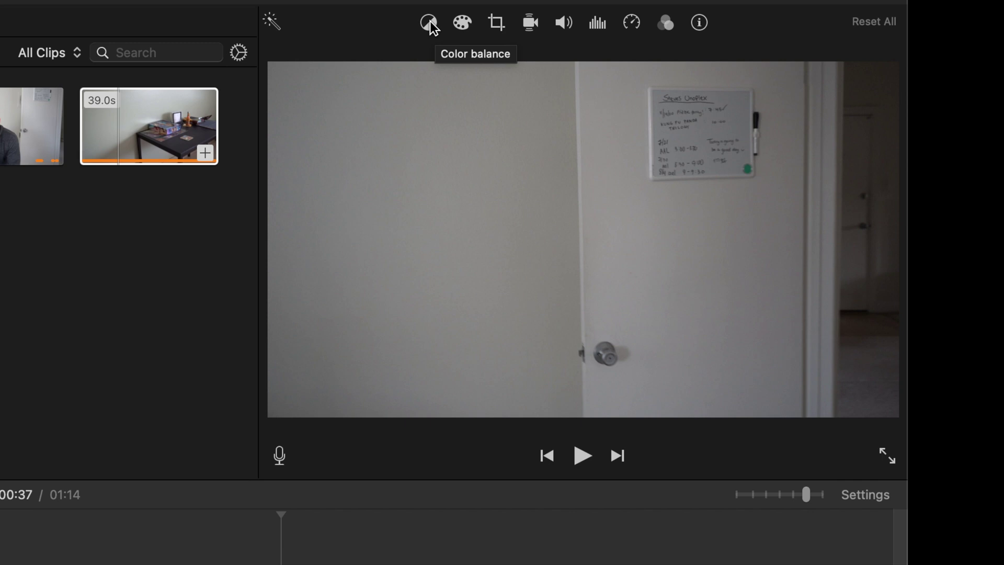
Step: Show the door clip's colour balance options: Auto, Match Color, White Balance and Skin Tone Balance
{"action": "left_click", "coordinate": [430, 24]}
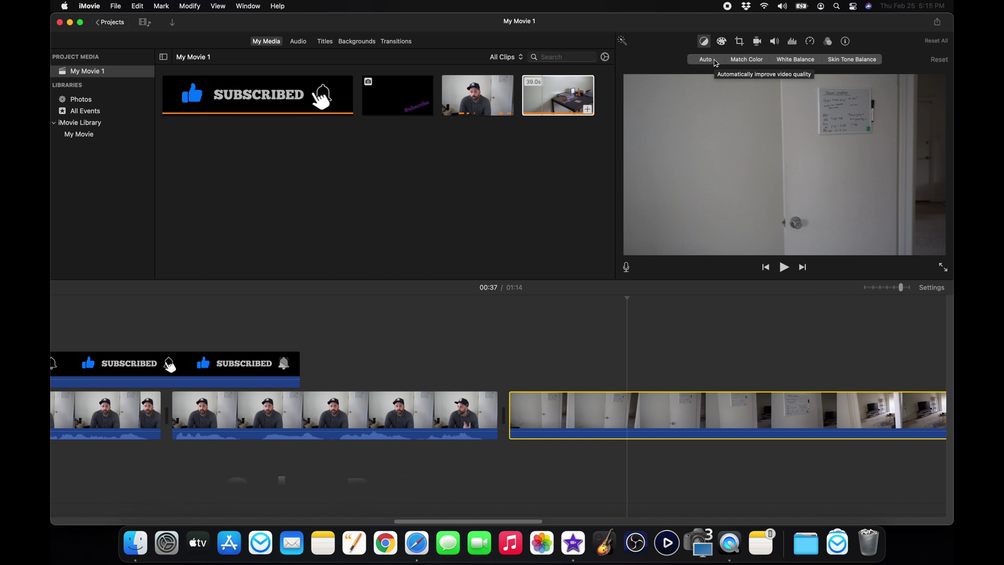
Step: Apply Auto colour to the middle presenter clip, undo and redo it, then reset the clip
{"action": "left_click", "coordinate": [417, 411]}
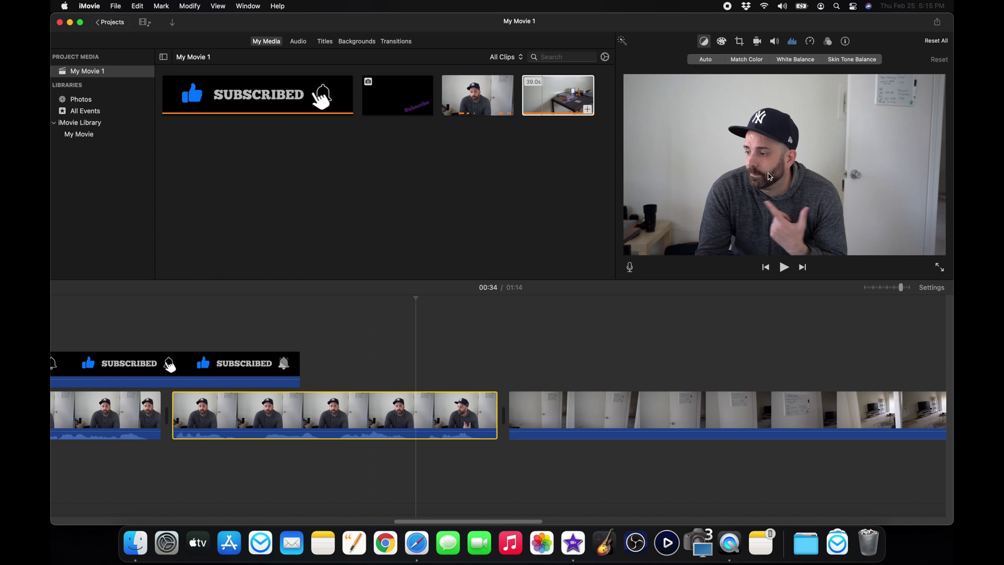
{"action": "left_click", "coordinate": [707, 61]}
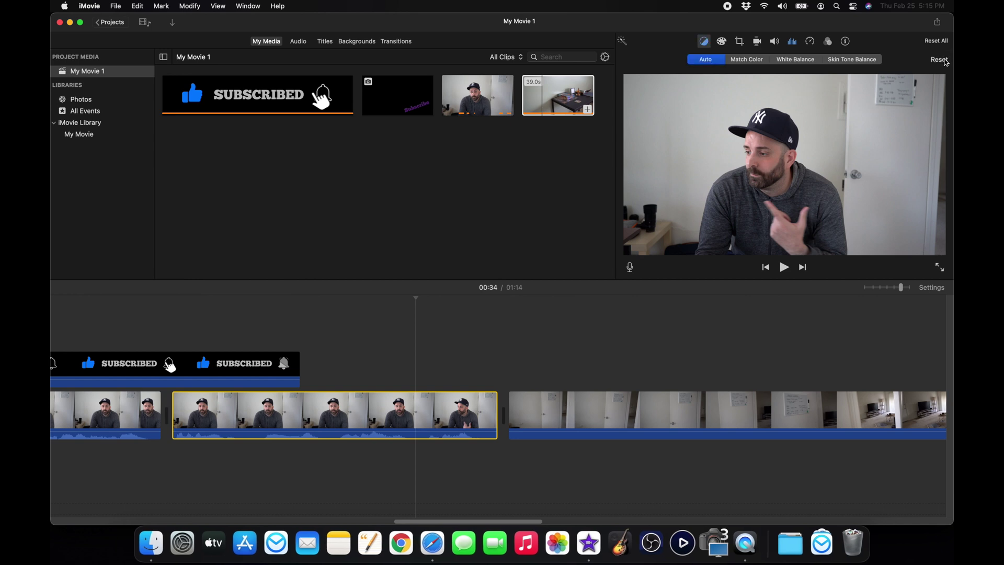
{"action": "key", "text": "super+z"}
{"action": "key", "text": "super+shift+z"}
{"action": "left_click", "coordinate": [940, 62]}
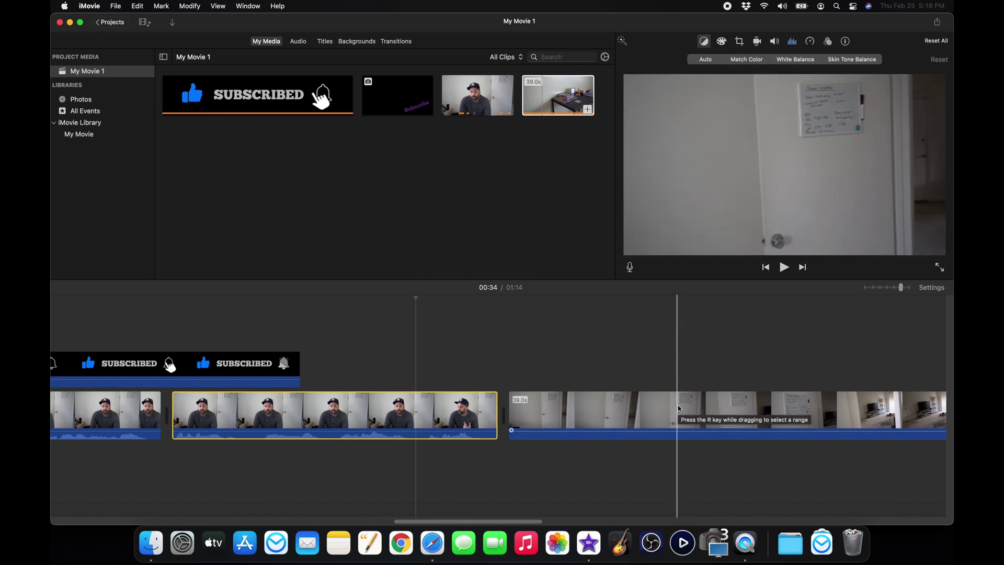
Step: Match the door clip's colours to a presenter clip frame, then dismiss the match preview
{"action": "left_click", "coordinate": [651, 410]}
{"action": "left_click", "coordinate": [751, 62]}
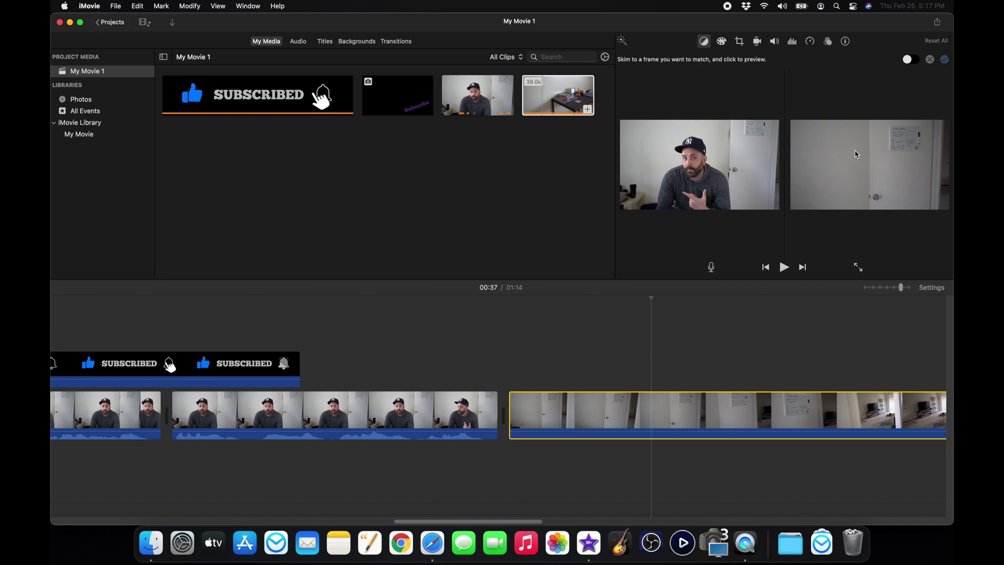
{"action": "left_click", "coordinate": [387, 406]}
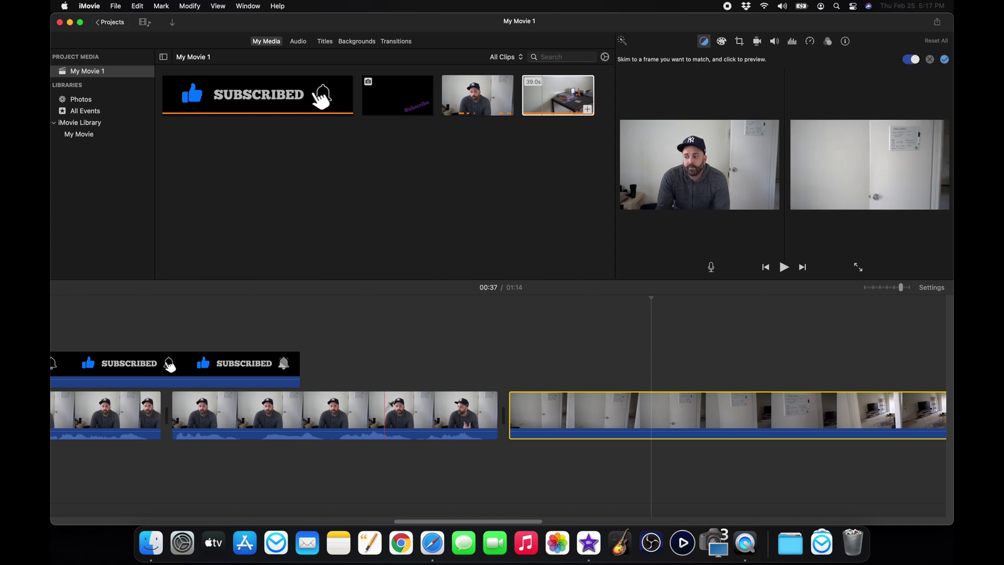
{"action": "left_click", "coordinate": [931, 59]}
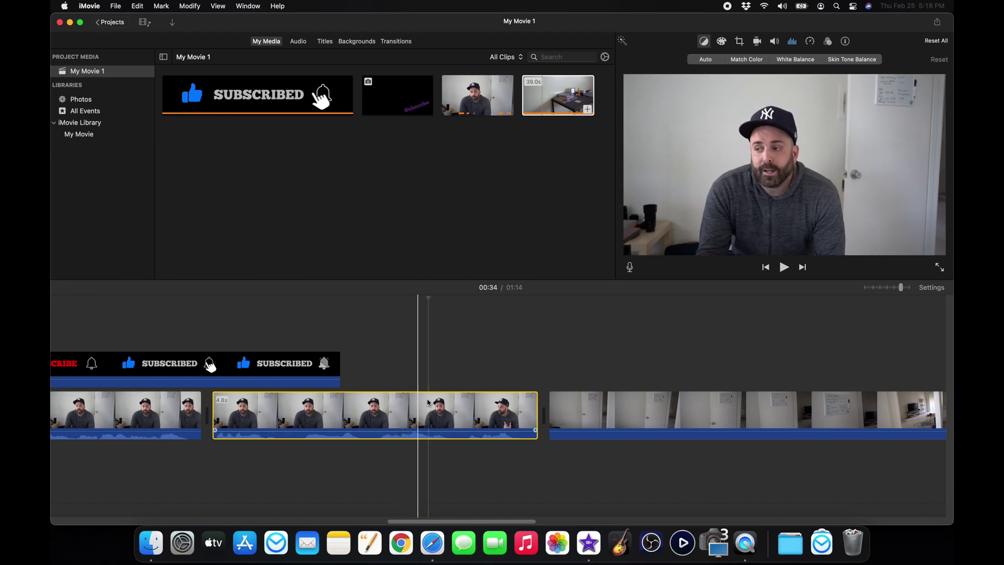
Step: Try white balance sampled from the grey sweater, then the white door, discarding each
{"action": "left_click", "coordinate": [795, 59]}
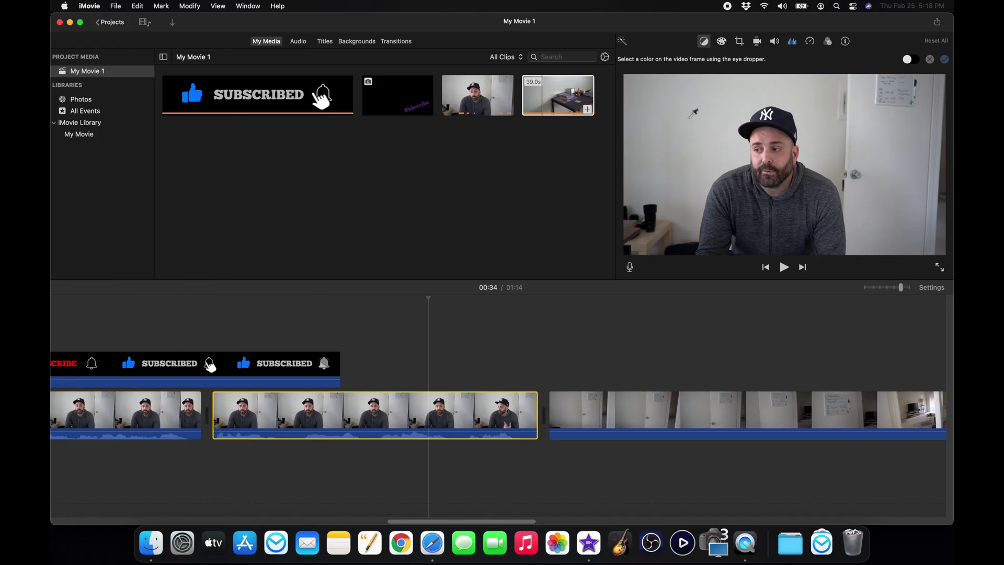
{"action": "left_click", "coordinate": [756, 214]}
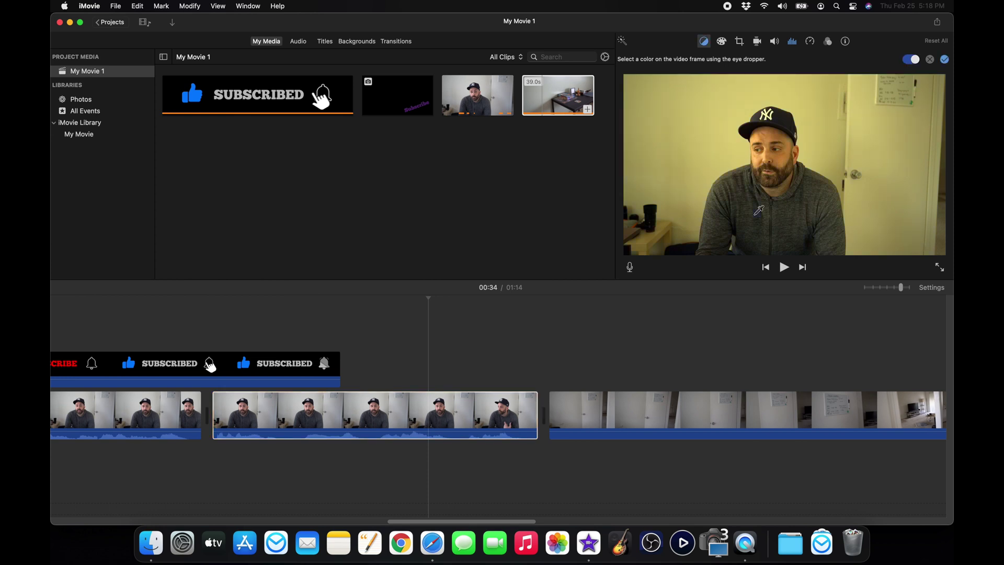
{"action": "left_click", "coordinate": [930, 59]}
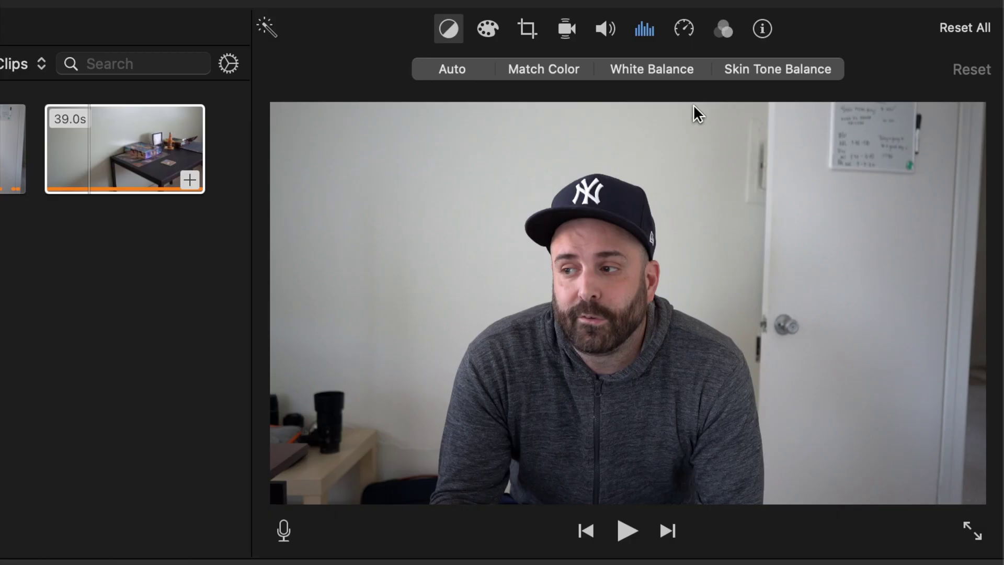
{"action": "left_click", "coordinate": [657, 76]}
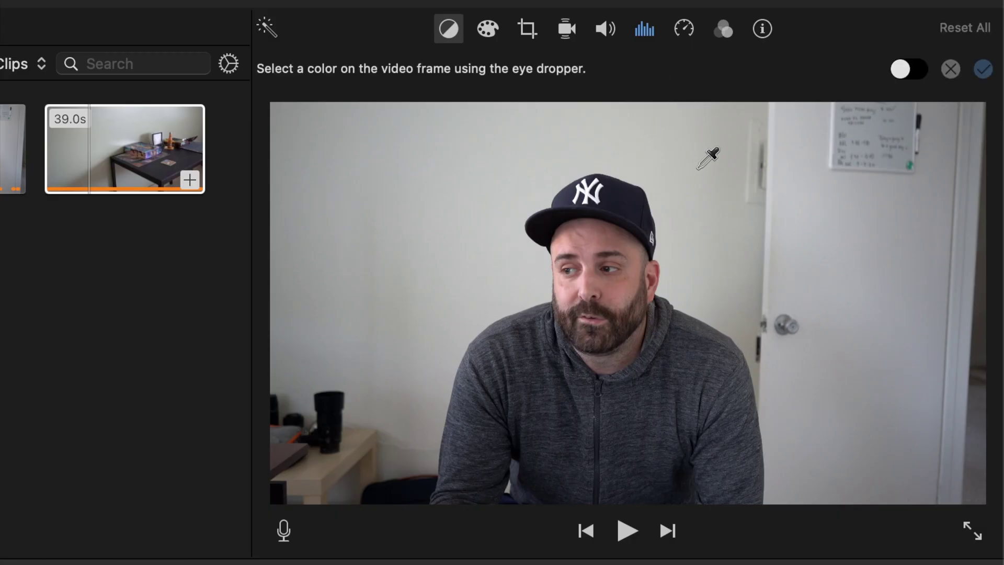
{"action": "left_click", "coordinate": [855, 273]}
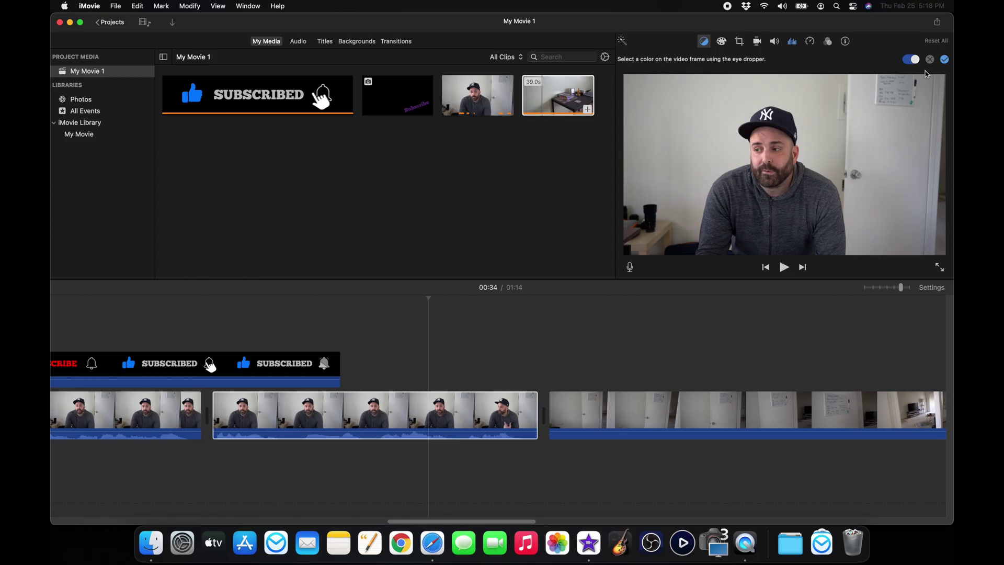
{"action": "left_click", "coordinate": [930, 59]}
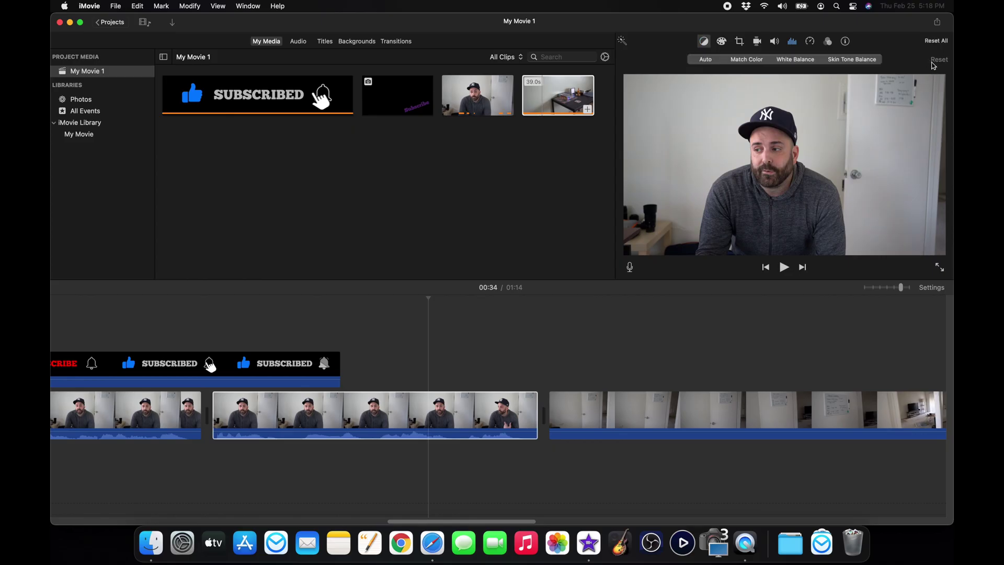
Step: Try white balance sampled from the presenter's face and discard it
{"action": "left_click", "coordinate": [804, 60]}
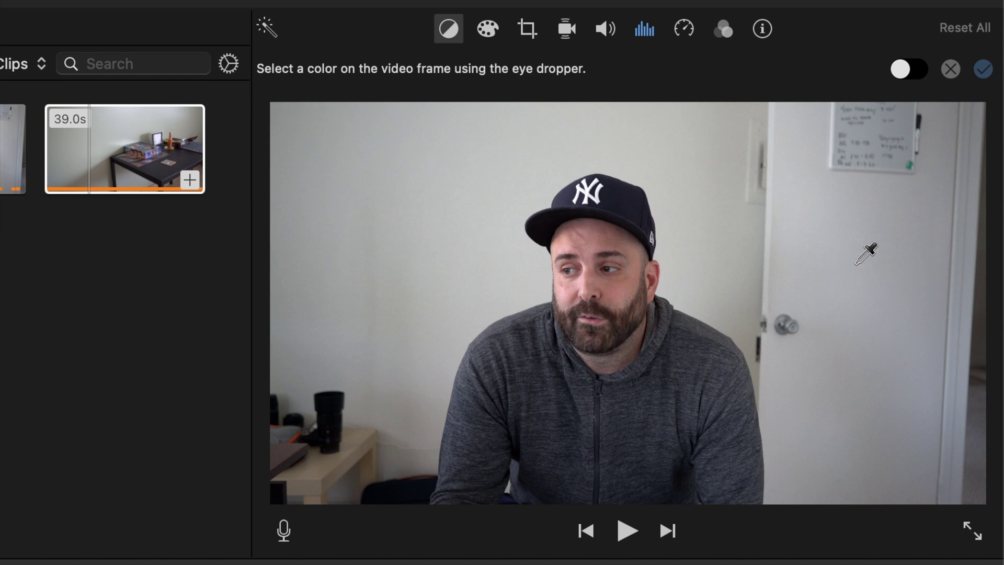
{"action": "left_click", "coordinate": [595, 282]}
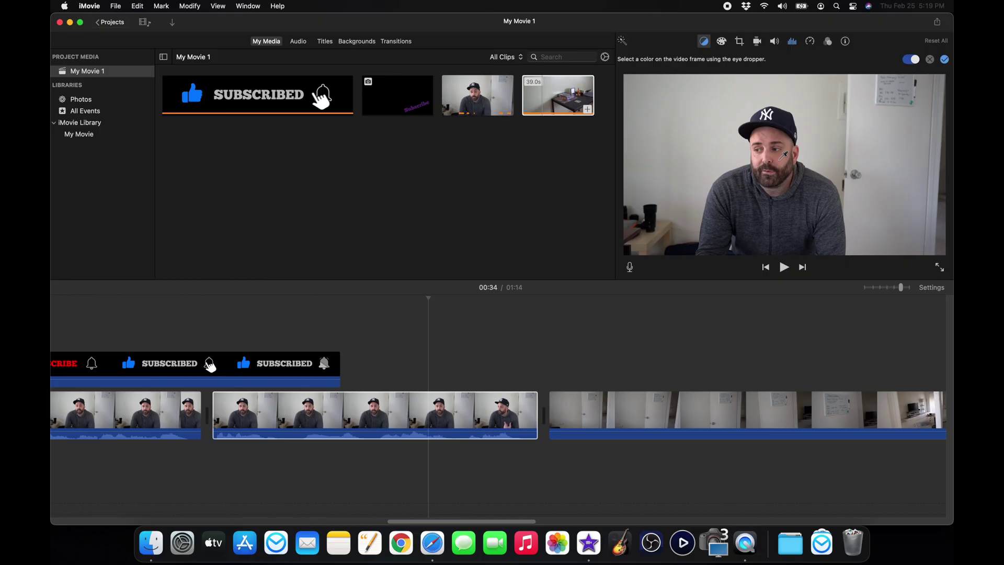
{"action": "left_click", "coordinate": [931, 60]}
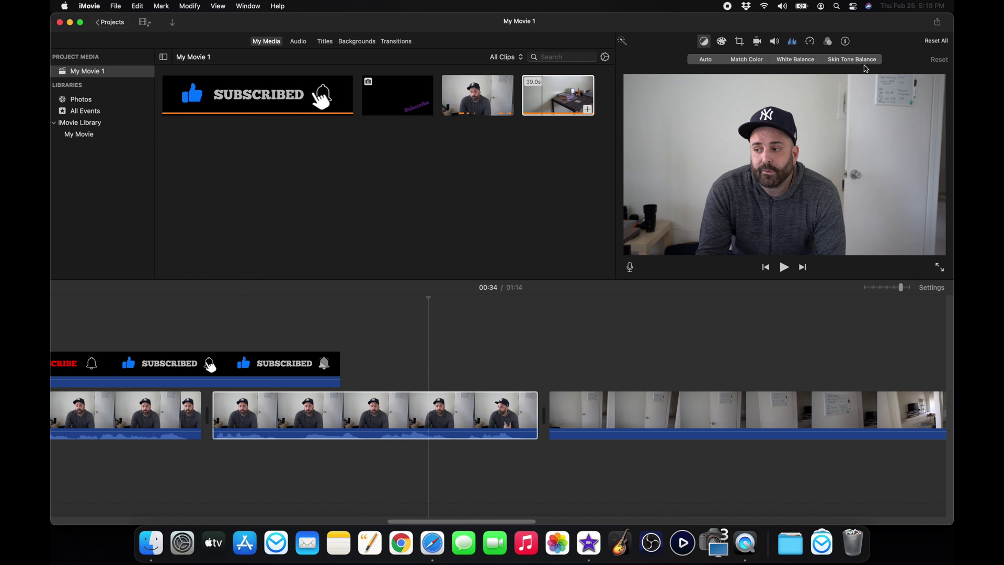
{"action": "left_click", "coordinate": [841, 62]}
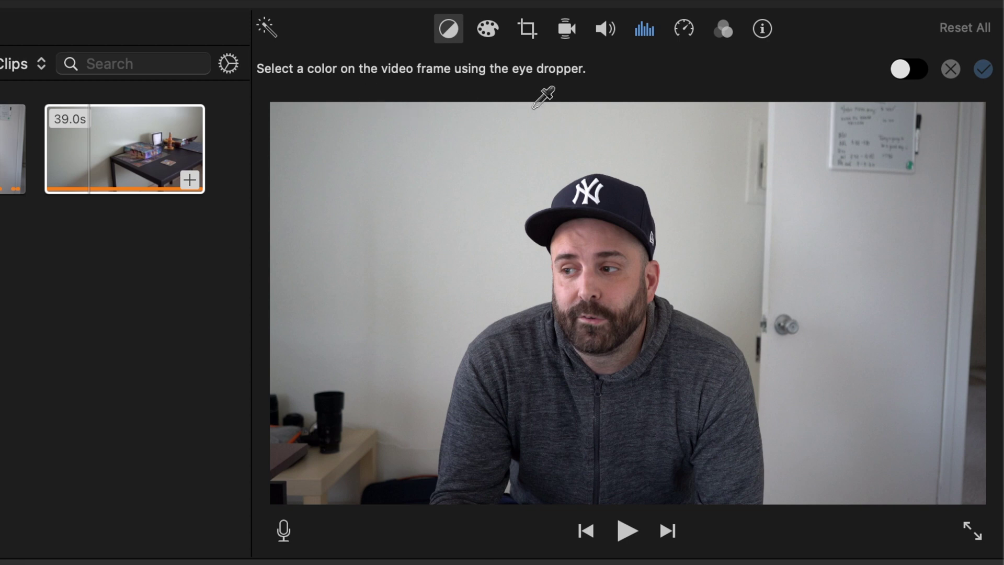
Step: Sample the presenter's cheek and face for skin tone balance, discard both, and close colour balance
{"action": "left_click", "coordinate": [622, 292]}
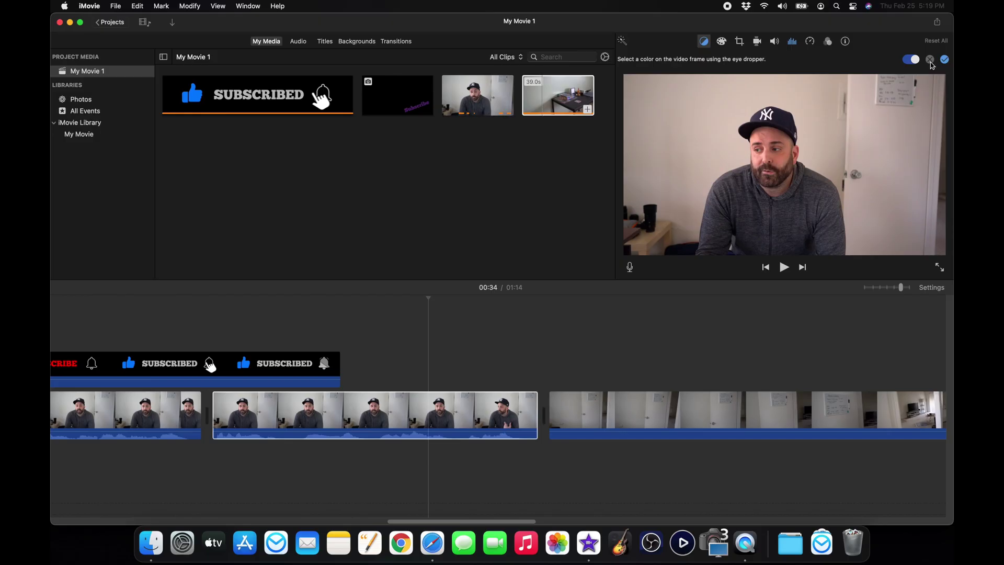
{"action": "left_click", "coordinate": [984, 68]}
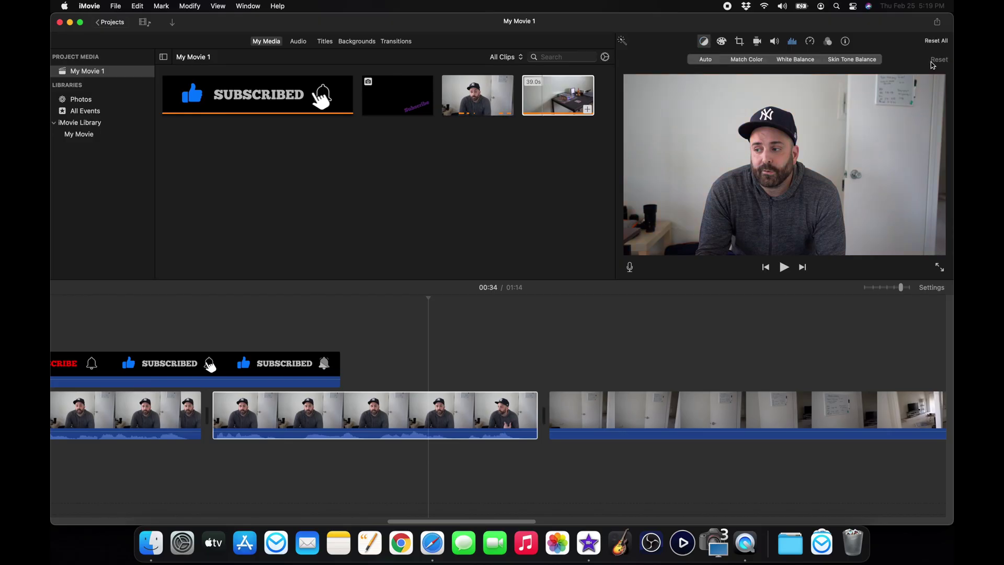
{"action": "left_click", "coordinate": [369, 401]}
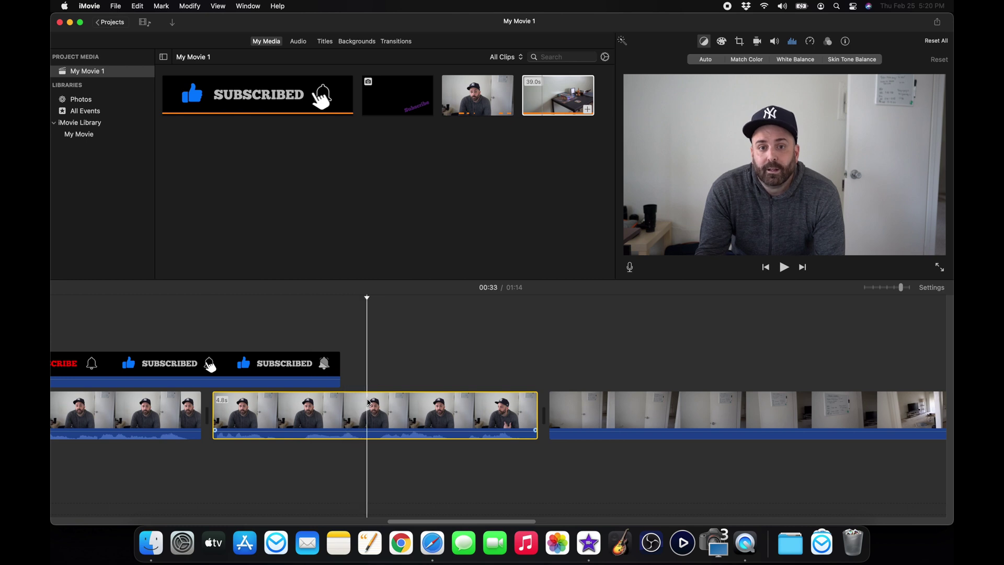
{"action": "left_click", "coordinate": [861, 62]}
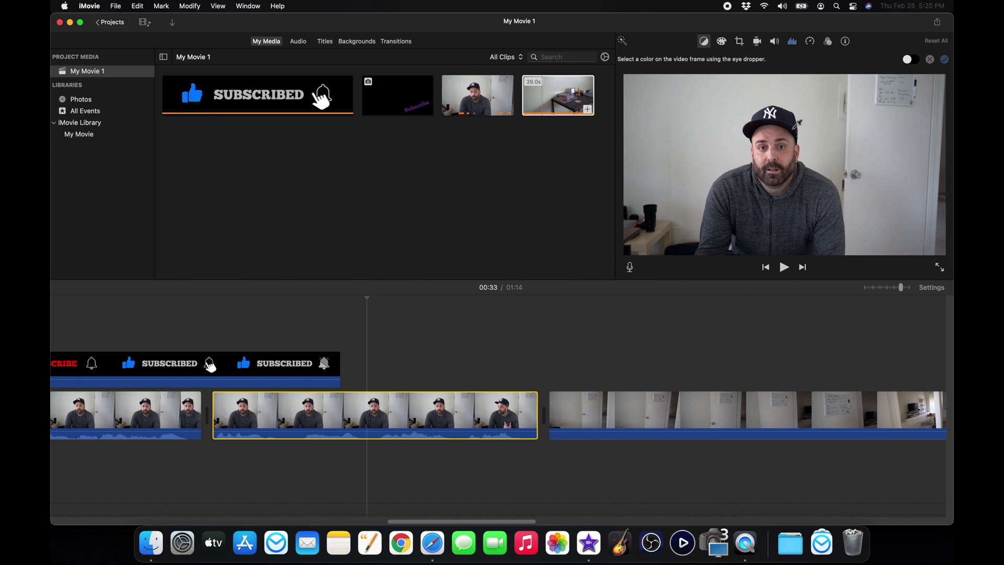
{"action": "left_click", "coordinate": [774, 131]}
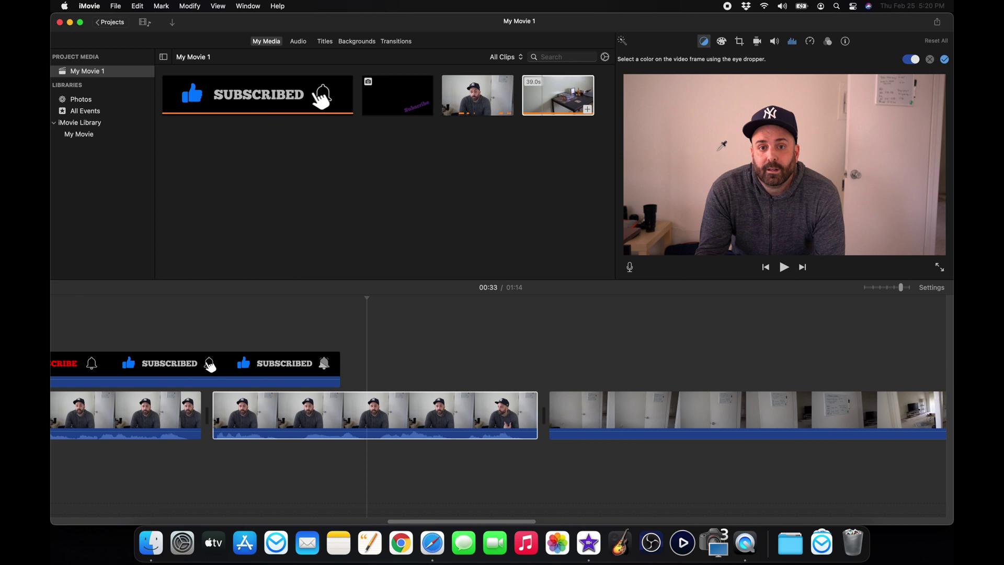
{"action": "left_click", "coordinate": [930, 60]}
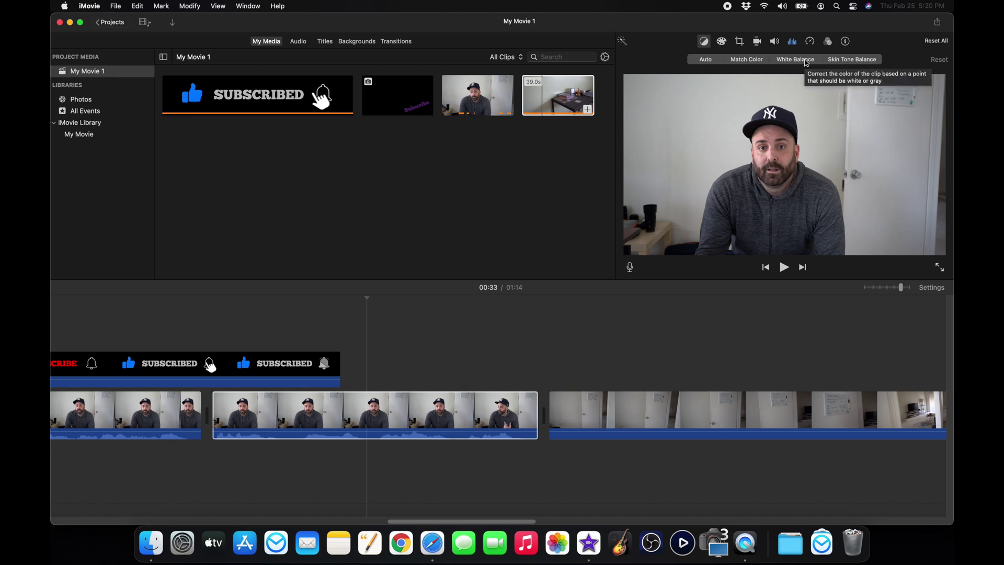
{"action": "left_click", "coordinate": [704, 41]}
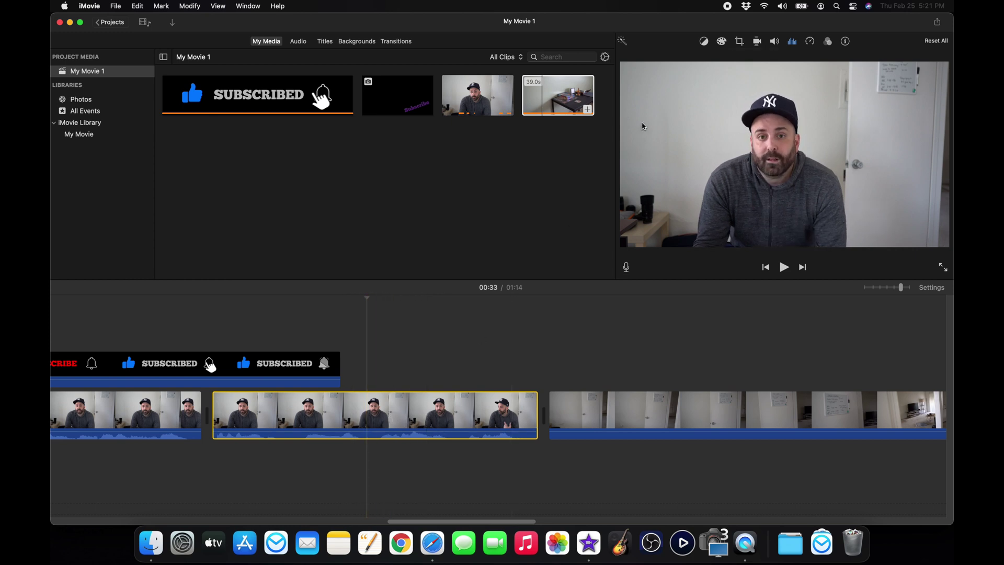
Step: In Color Correction, darken the presenter clip's shadows and increase its contrast
{"action": "left_click", "coordinate": [721, 42]}
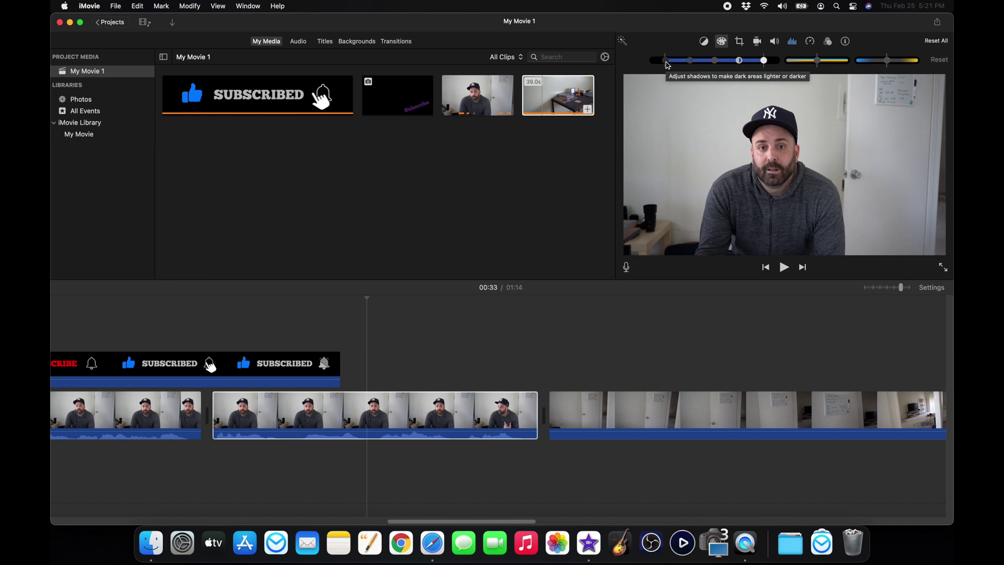
{"action": "mouse_move", "coordinate": [667, 65]}
{"action": "left_mouse_down"}
{"action": "mouse_move", "coordinate": [656, 66]}
{"action": "mouse_move", "coordinate": [706, 59]}
{"action": "mouse_move", "coordinate": [667, 63]}
{"action": "left_mouse_up"}
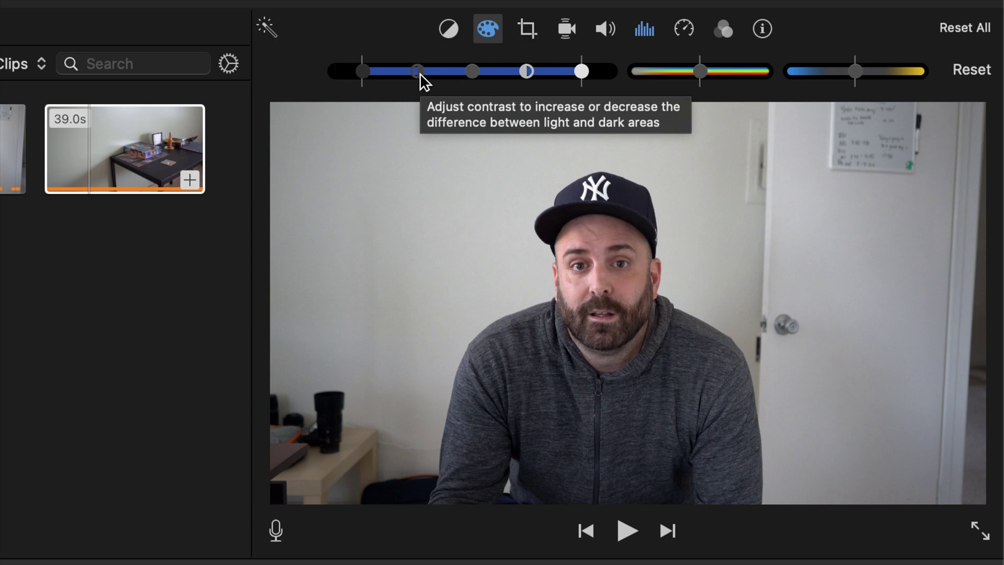
{"action": "left_click", "coordinate": [419, 74]}
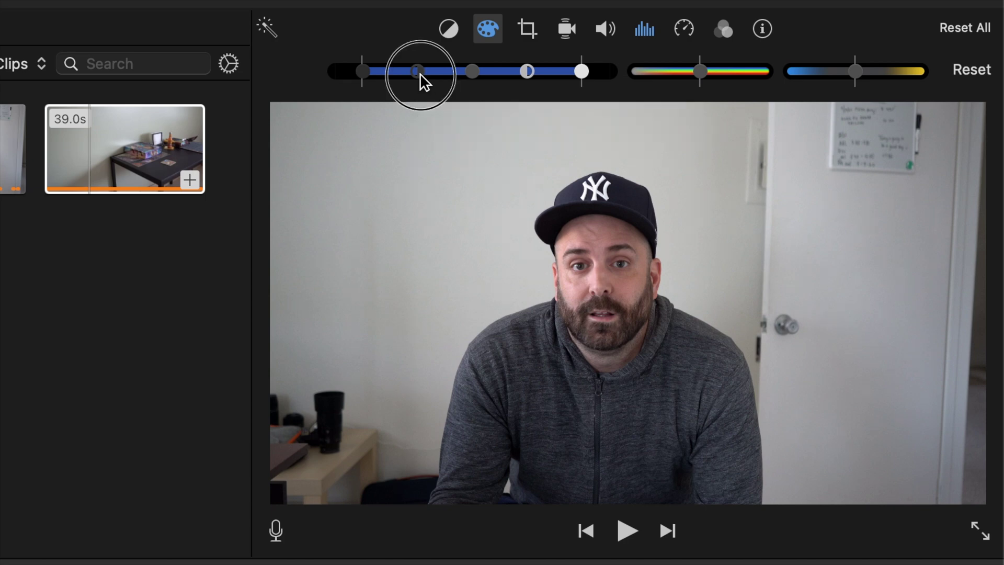
{"action": "mouse_move", "coordinate": [419, 73]}
{"action": "left_mouse_down"}
{"action": "mouse_move", "coordinate": [388, 82]}
{"action": "mouse_move", "coordinate": [447, 77]}
{"action": "mouse_move", "coordinate": [424, 77]}
{"action": "left_mouse_up"}
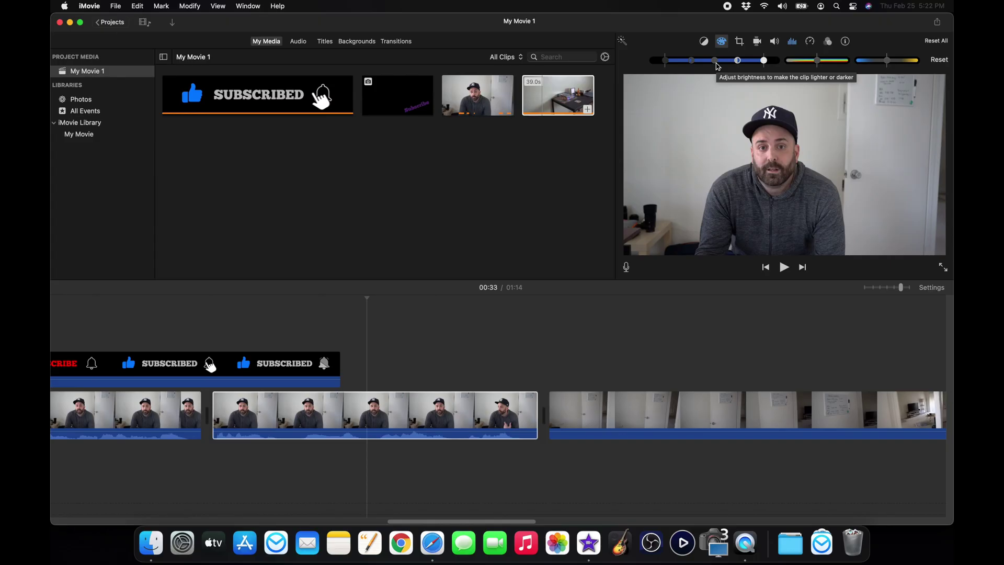
Step: Fine-tune the presenter clip's midtone brightness and adjust its highlights
{"action": "mouse_move", "coordinate": [717, 66]}
{"action": "left_mouse_down"}
{"action": "mouse_move", "coordinate": [691, 68]}
{"action": "mouse_move", "coordinate": [725, 62]}
{"action": "left_mouse_up"}
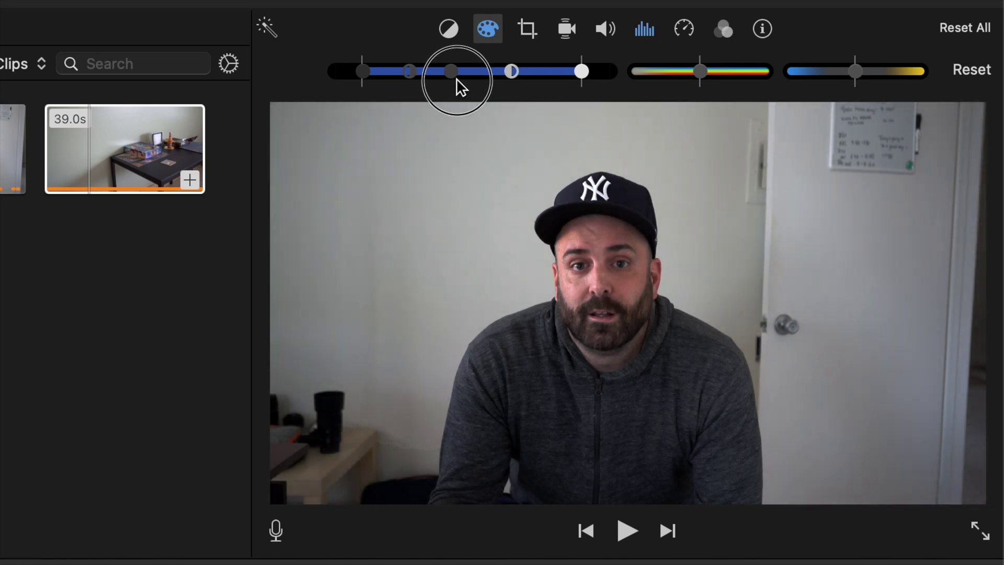
{"action": "mouse_move", "coordinate": [495, 74]}
{"action": "left_mouse_down"}
{"action": "mouse_move", "coordinate": [507, 74]}
{"action": "mouse_move", "coordinate": [482, 75]}
{"action": "left_mouse_up"}
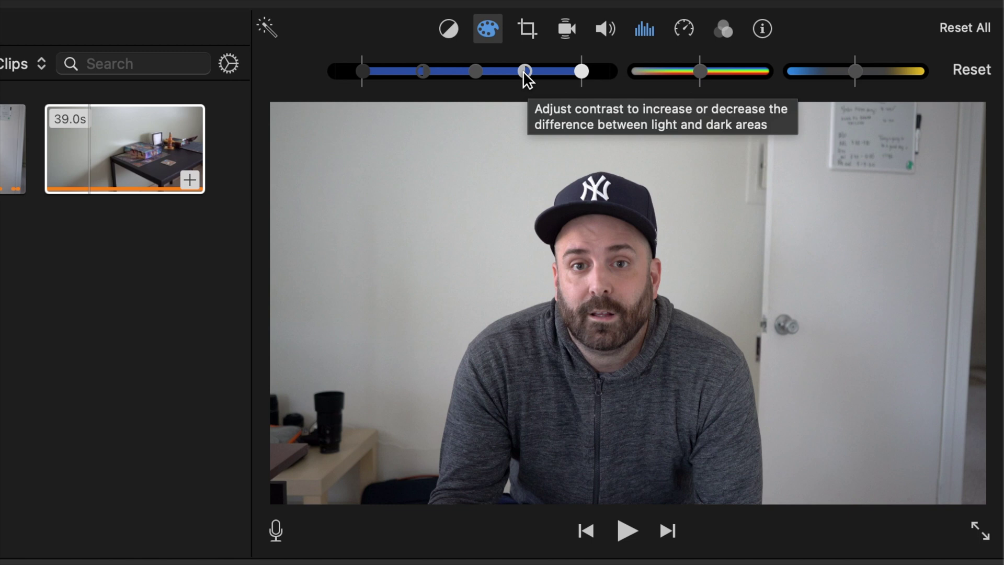
{"action": "left_click", "coordinate": [523, 71]}
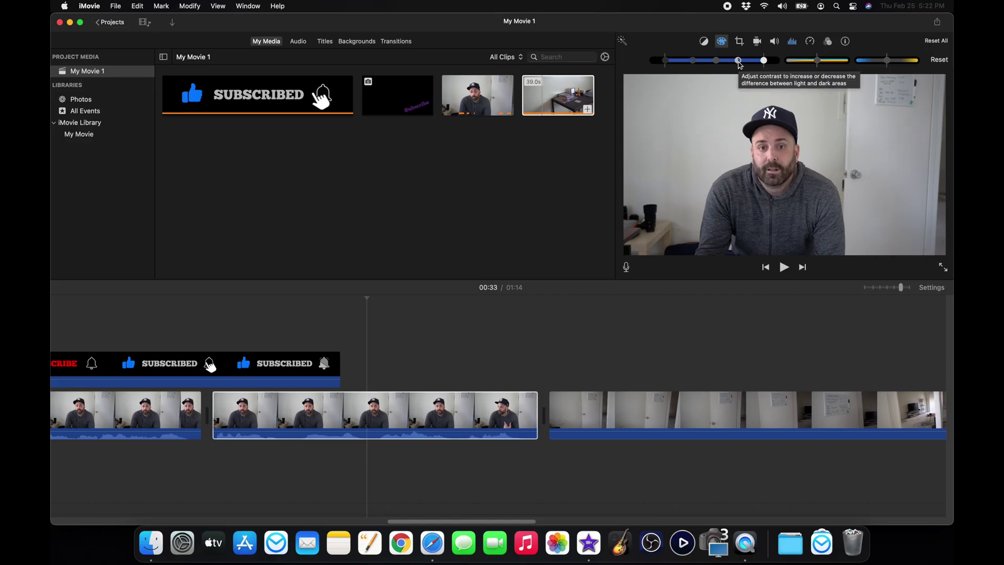
{"action": "left_click", "coordinate": [527, 73]}
{"action": "mouse_move", "coordinate": [739, 64]}
{"action": "left_mouse_down"}
{"action": "mouse_move", "coordinate": [730, 64]}
{"action": "mouse_move", "coordinate": [753, 66]}
{"action": "mouse_move", "coordinate": [742, 66]}
{"action": "left_mouse_up"}
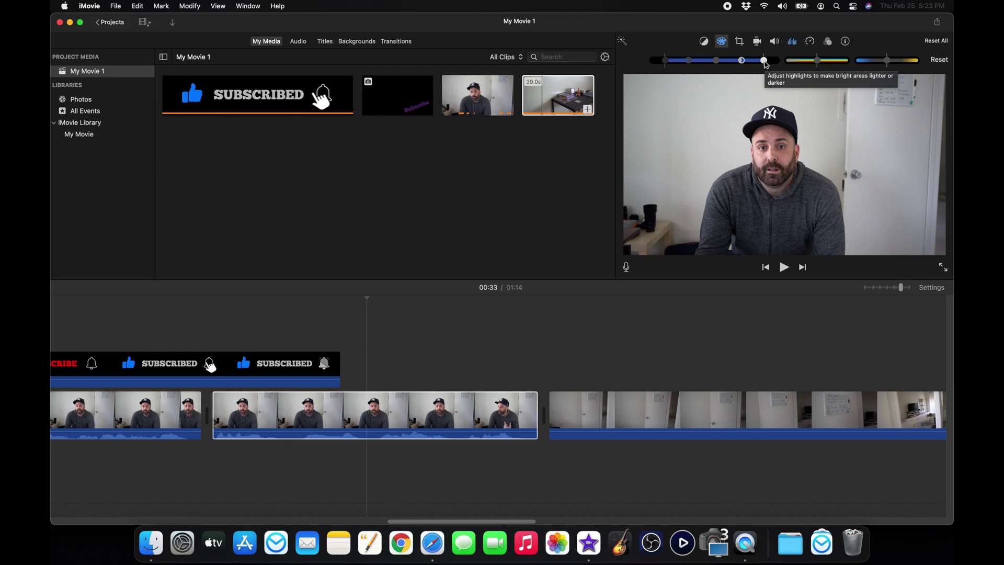
{"action": "mouse_move", "coordinate": [765, 61]}
{"action": "left_mouse_down"}
{"action": "mouse_move", "coordinate": [731, 68]}
{"action": "mouse_move", "coordinate": [767, 68]}
{"action": "left_mouse_up"}
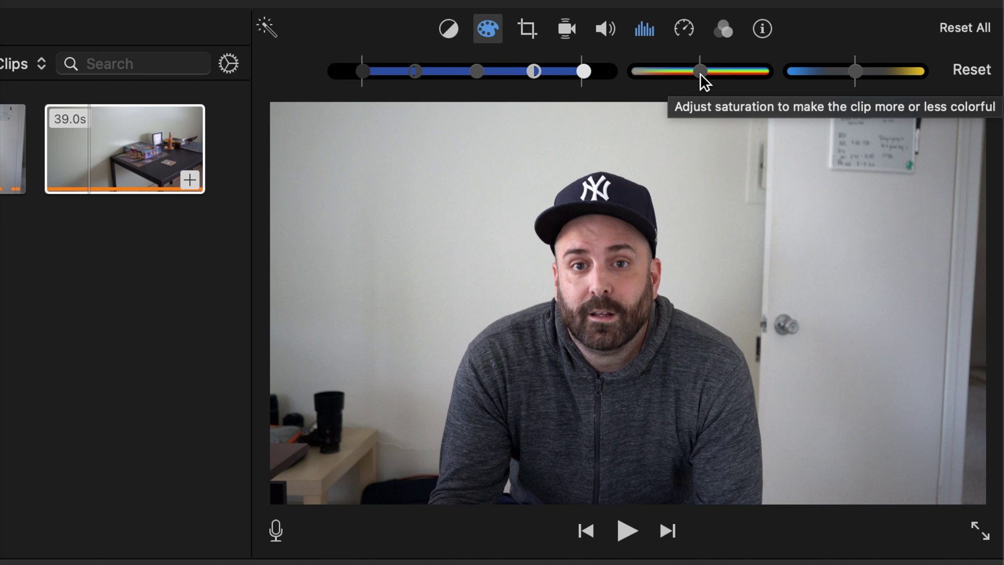
Step: Raise then restore the clip's saturation, and push its colour temperature toward warm
{"action": "left_click", "coordinate": [701, 72]}
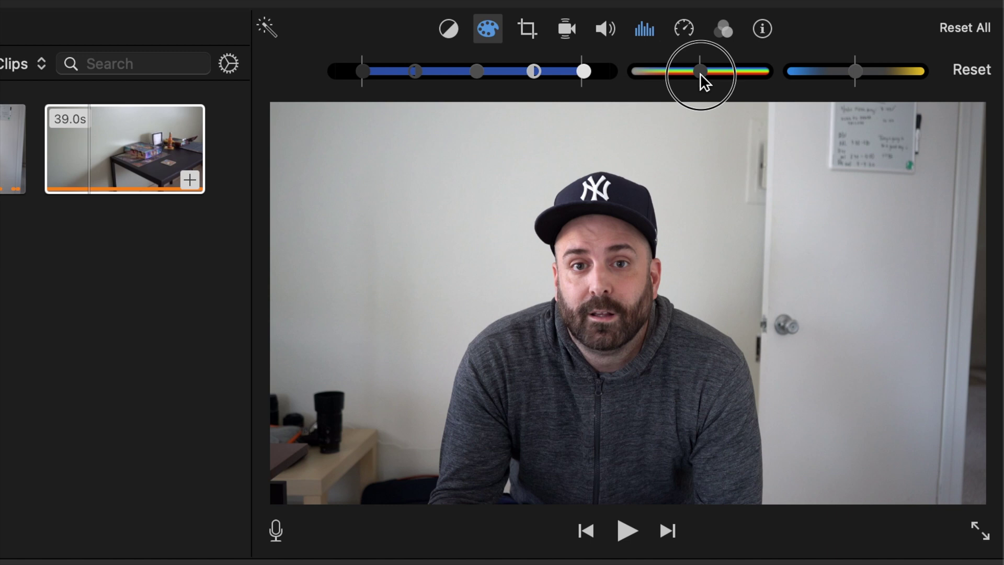
{"action": "left_click_drag", "start_coordinate": [701, 73], "coordinate": [761, 83]}
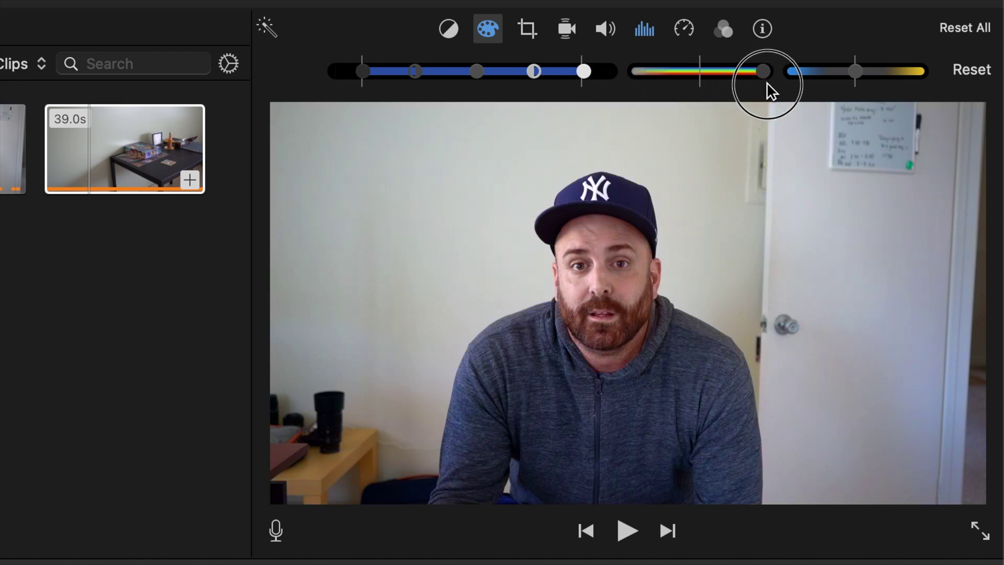
{"action": "left_click_drag", "start_coordinate": [767, 83], "coordinate": [705, 83]}
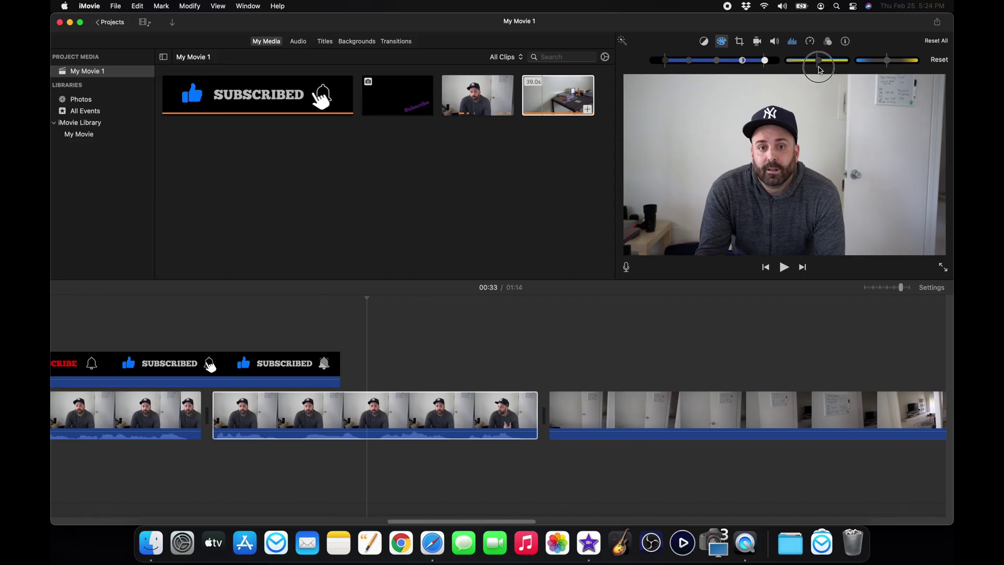
{"action": "left_click_drag", "start_coordinate": [819, 70], "coordinate": [845, 68]}
{"action": "left_click", "coordinate": [817, 60]}
{"action": "left_click", "coordinate": [819, 63]}
{"action": "mouse_move", "coordinate": [819, 63]}
{"action": "left_mouse_down"}
{"action": "mouse_move", "coordinate": [845, 64]}
{"action": "mouse_move", "coordinate": [820, 61]}
{"action": "left_mouse_up"}
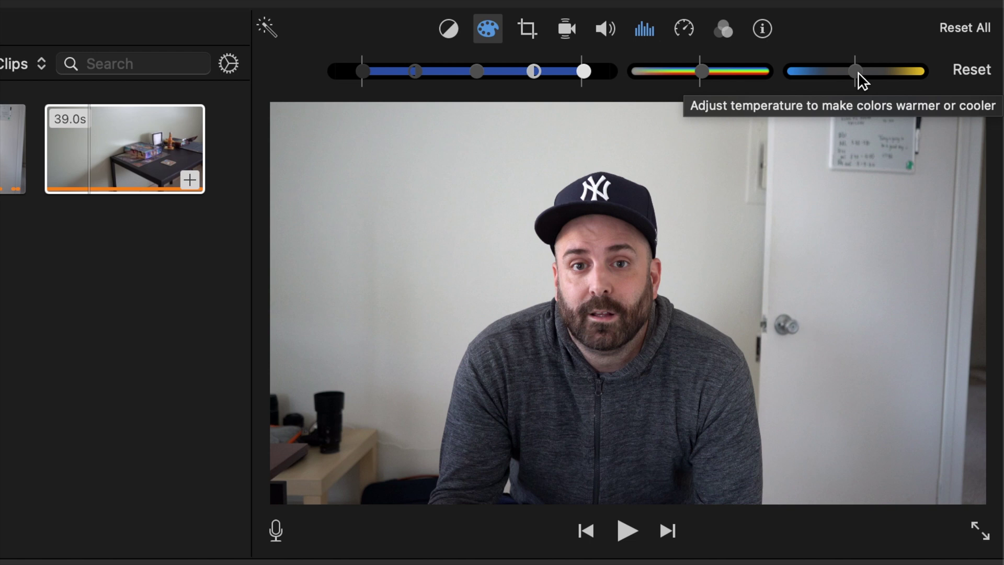
Step: Cool the presenter clip's colour temperature slightly
{"action": "mouse_move", "coordinate": [859, 72]}
{"action": "left_mouse_down"}
{"action": "mouse_move", "coordinate": [795, 75]}
{"action": "mouse_move", "coordinate": [915, 83]}
{"action": "mouse_move", "coordinate": [858, 82]}
{"action": "left_mouse_up"}
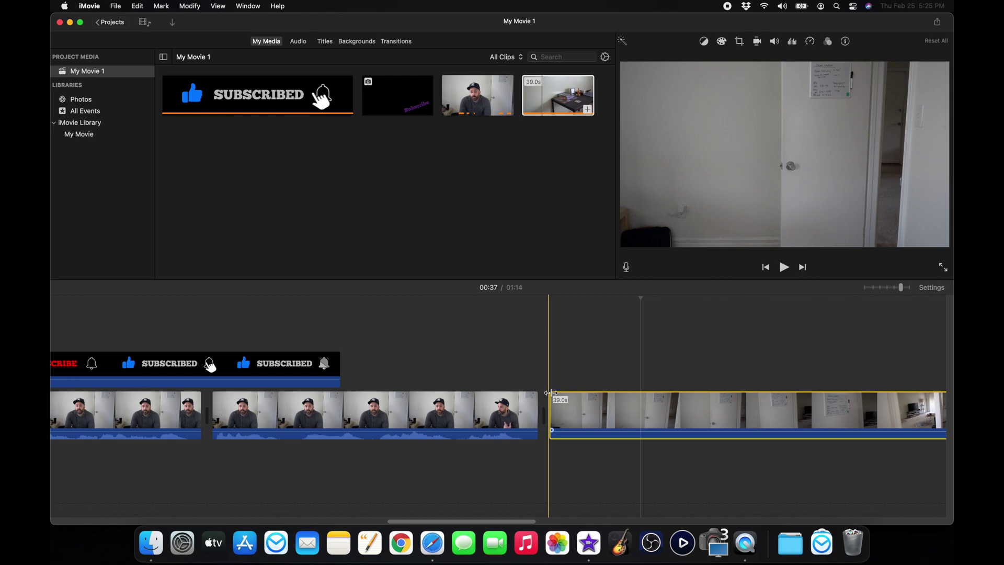
{"action": "key", "text": "space"}
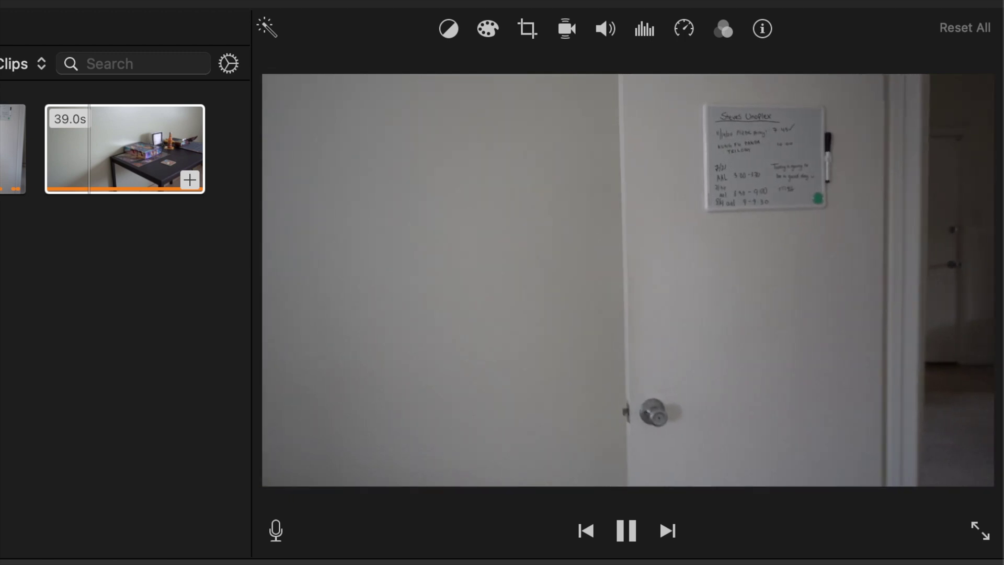
{"action": "key", "text": "space"}
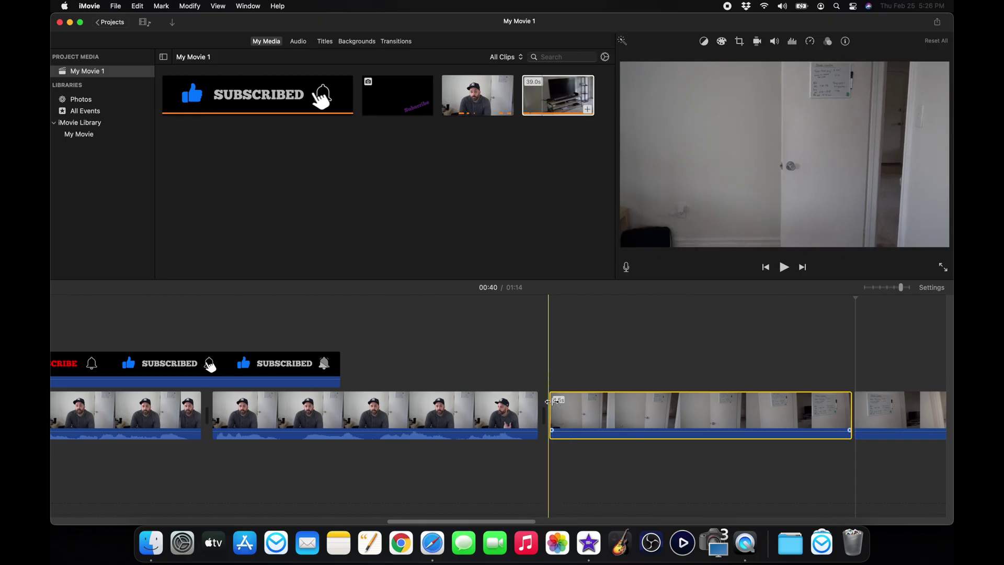
{"action": "key", "text": "space"}
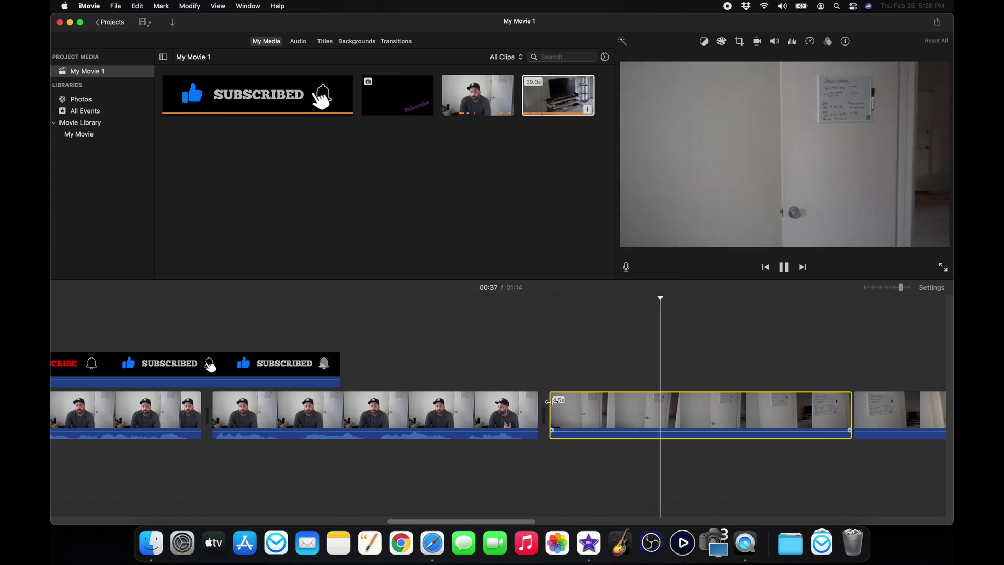
{"action": "key", "text": "space"}
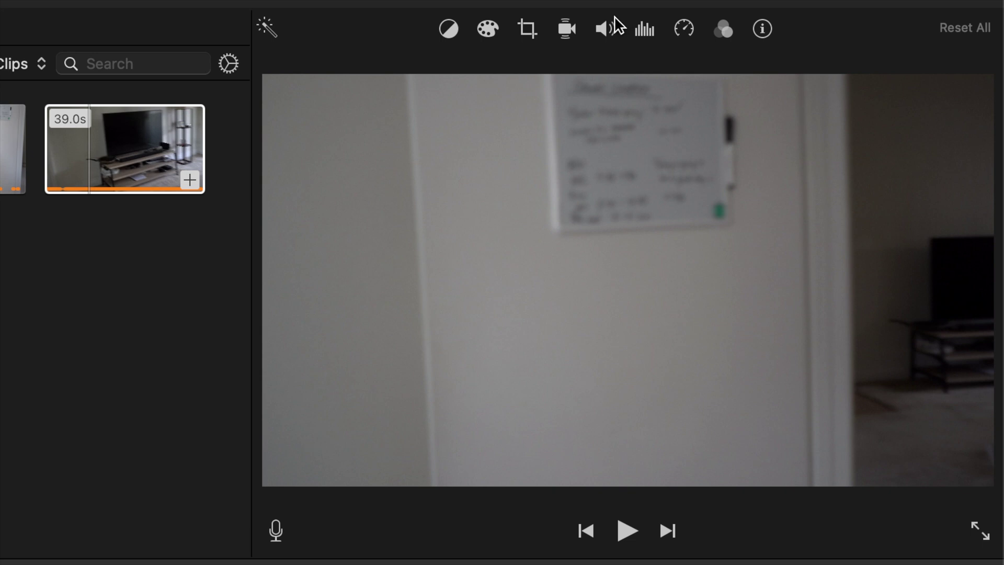
{"action": "left_click", "coordinate": [566, 34]}
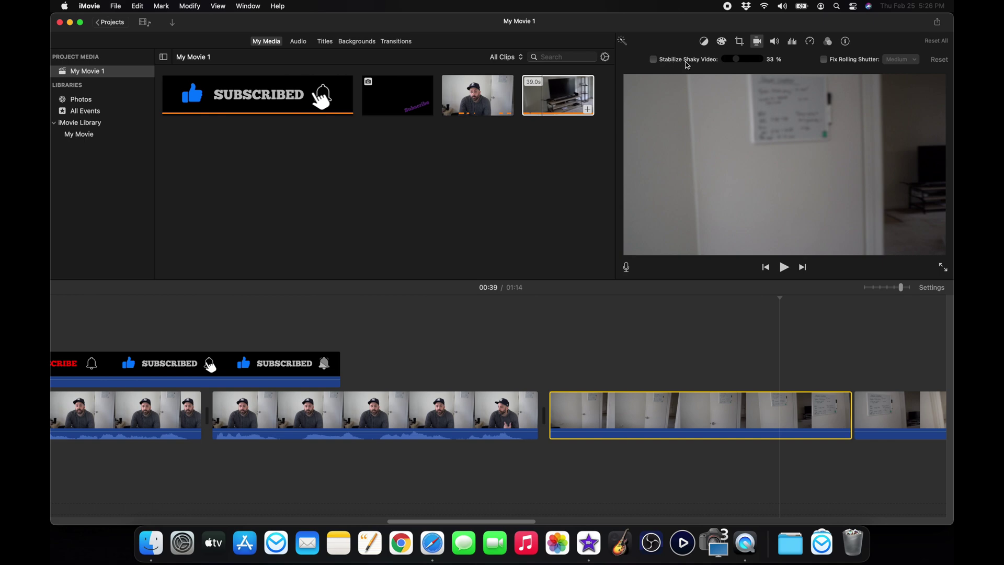
Step: Enable Stabilize Shaky Video on the door clip at 33%
{"action": "left_click", "coordinate": [653, 59]}
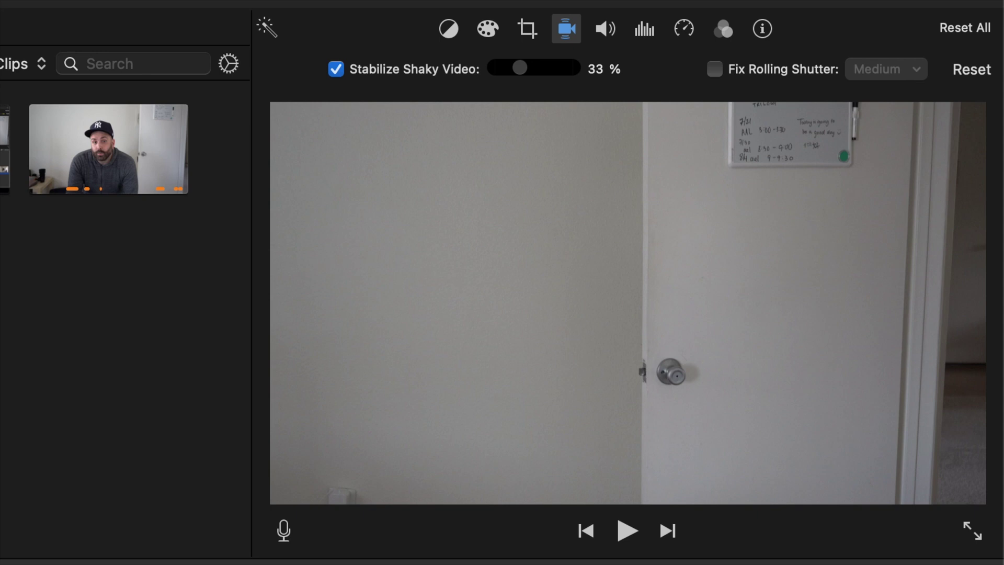
{"action": "key", "text": "space"}
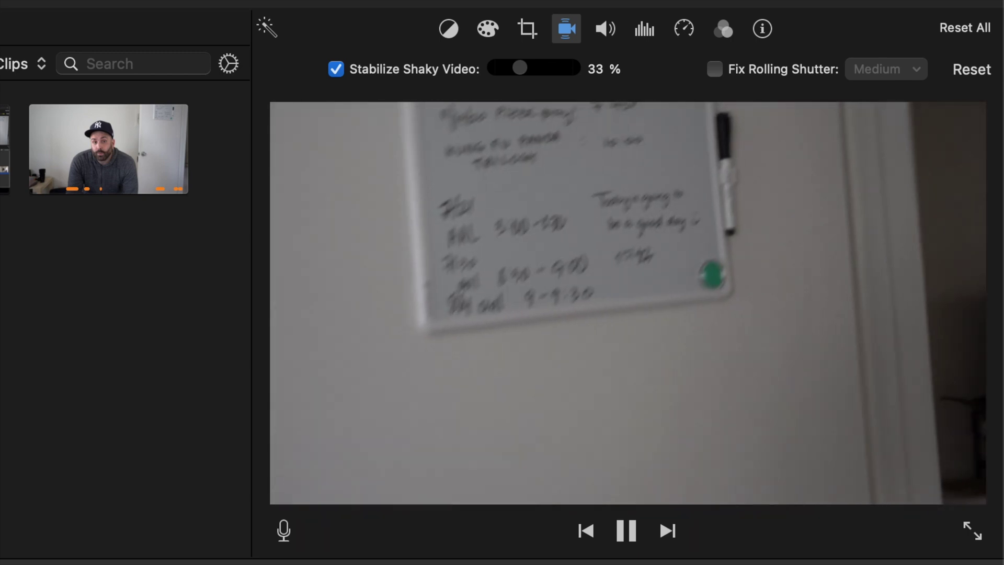
{"action": "key", "text": "space"}
{"action": "key", "text": "space"}
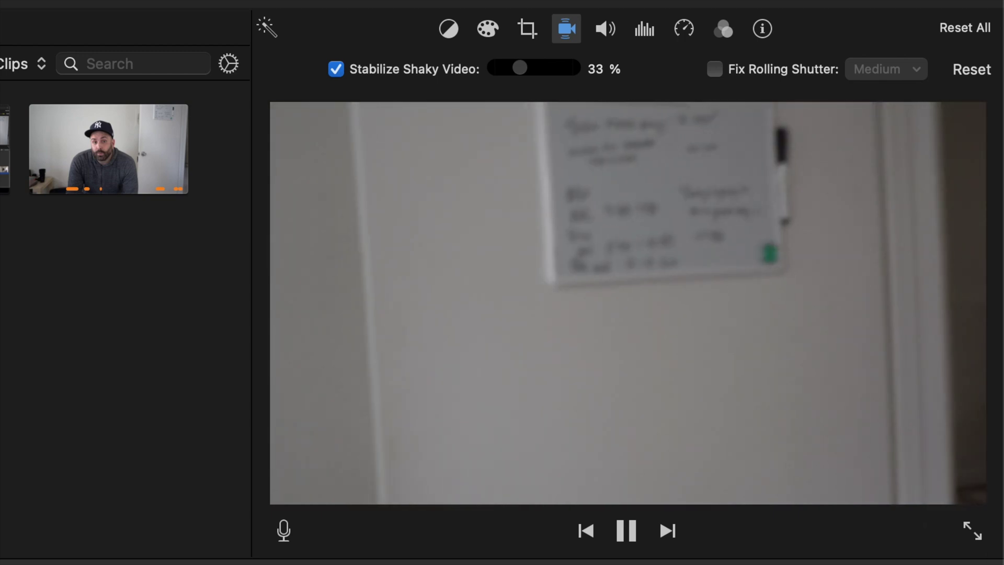
{"action": "key", "text": "space"}
{"action": "key", "text": "space"}
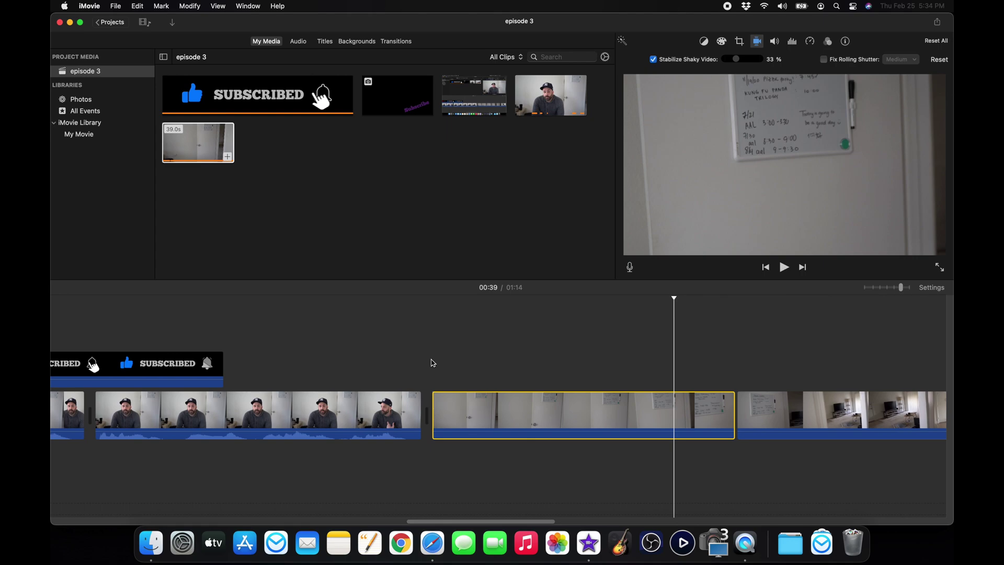
Step: Turn off the door clip's stabilization, play it to compare, and return to 00:35
{"action": "left_click", "coordinate": [433, 363]}
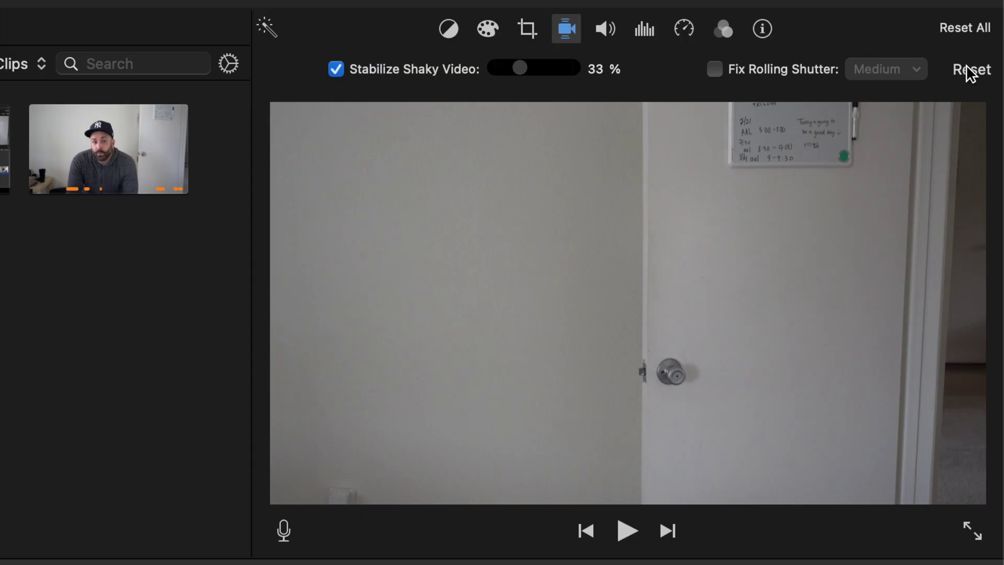
{"action": "left_click", "coordinate": [966, 65]}
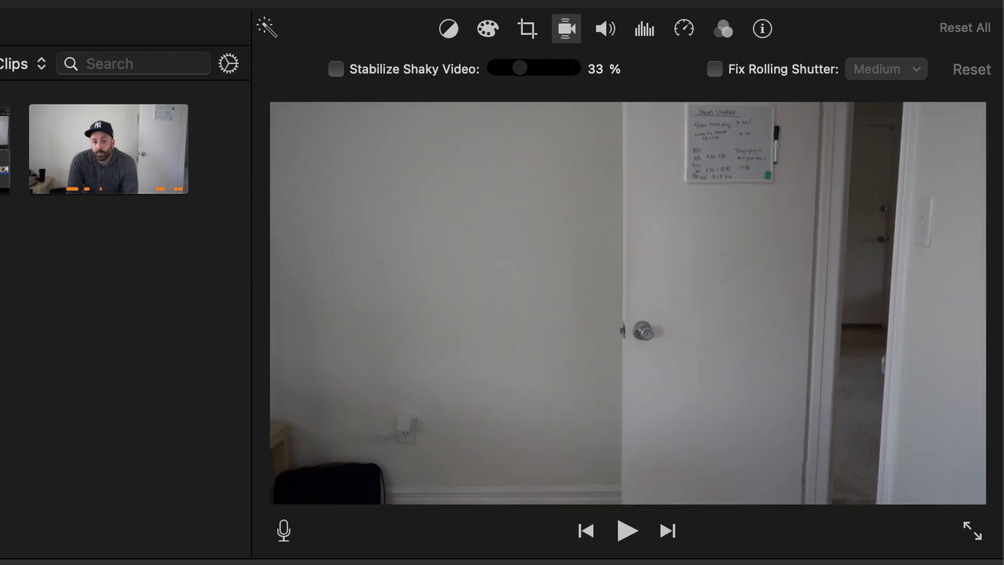
{"action": "key", "text": "space"}
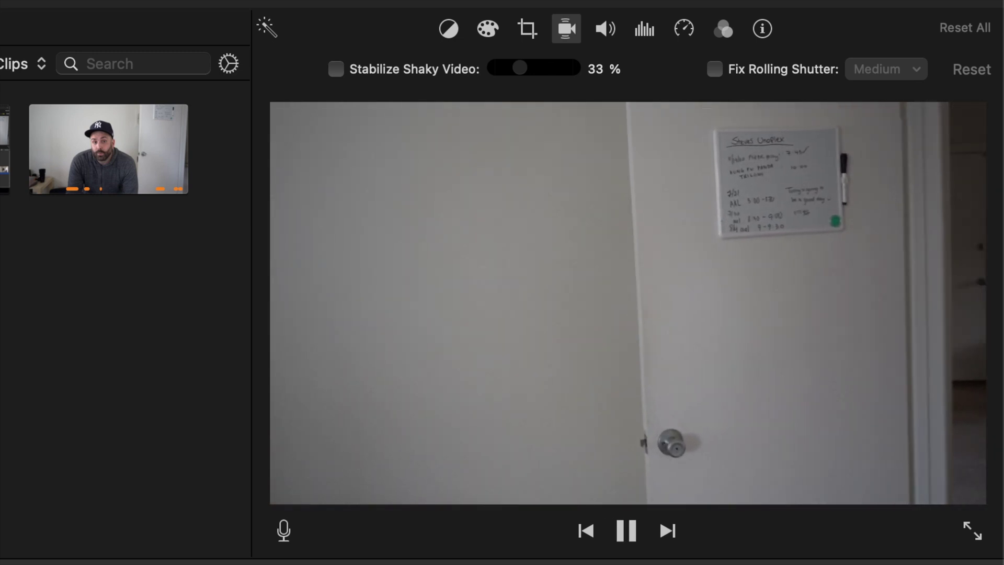
{"action": "key", "text": "space"}
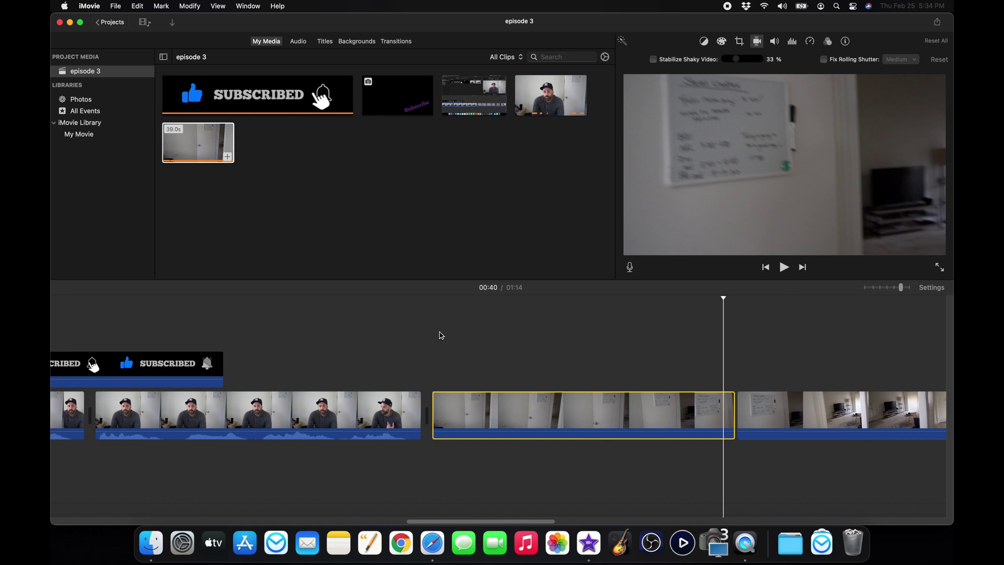
{"action": "left_click", "coordinate": [439, 335]}
{"action": "left_click", "coordinate": [653, 61]}
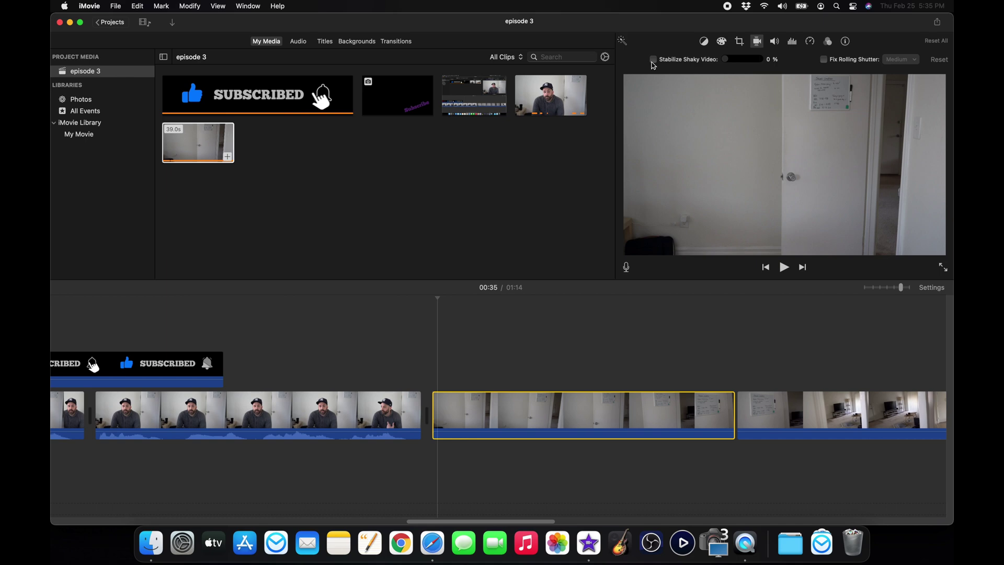
Step: Turn Stabilize Shaky Video back on for the door clip, test strengths up to 100%, then set 0%
{"action": "left_click", "coordinate": [654, 60]}
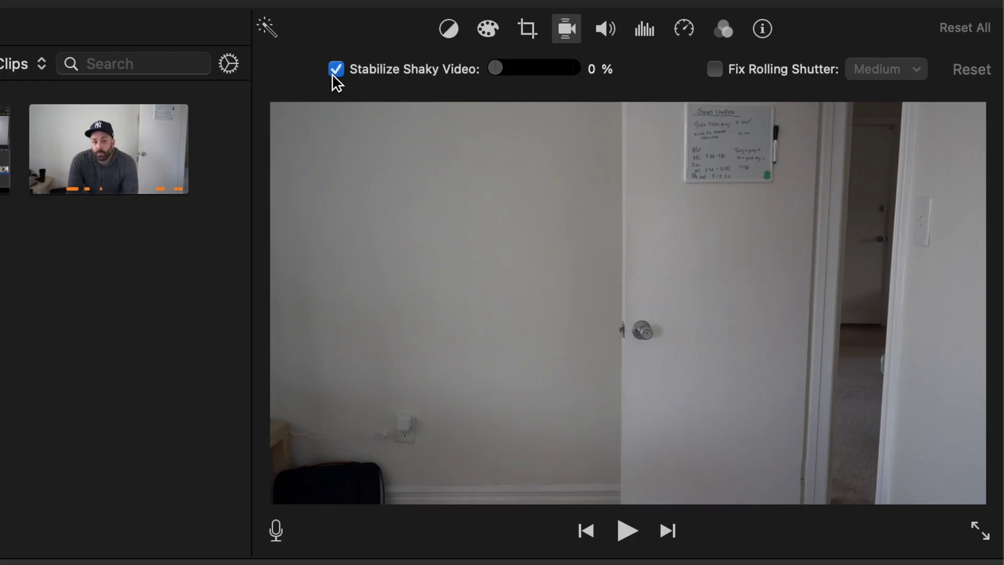
{"action": "left_click_drag", "start_coordinate": [494, 70], "coordinate": [503, 71]}
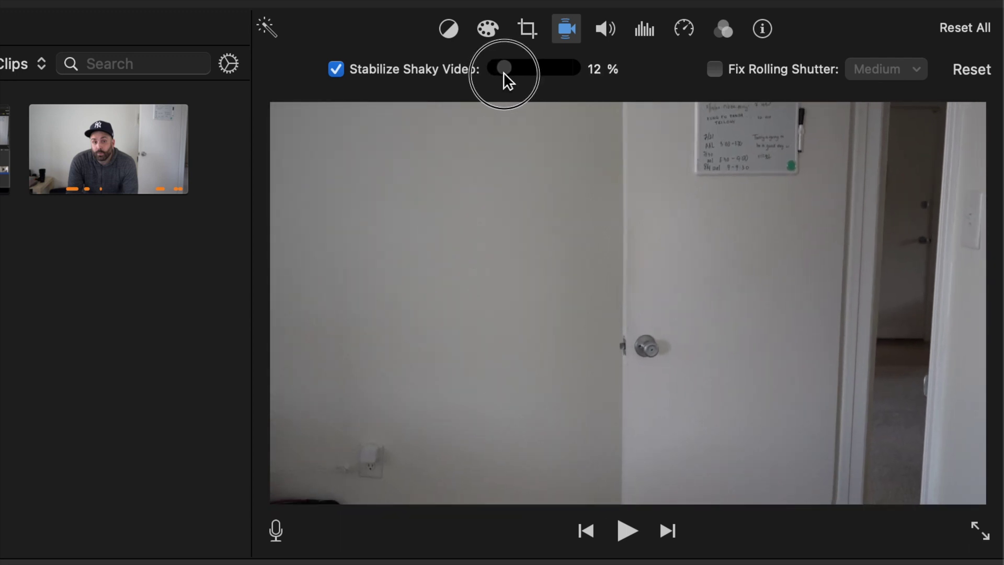
{"action": "left_click_drag", "start_coordinate": [503, 71], "coordinate": [581, 71]}
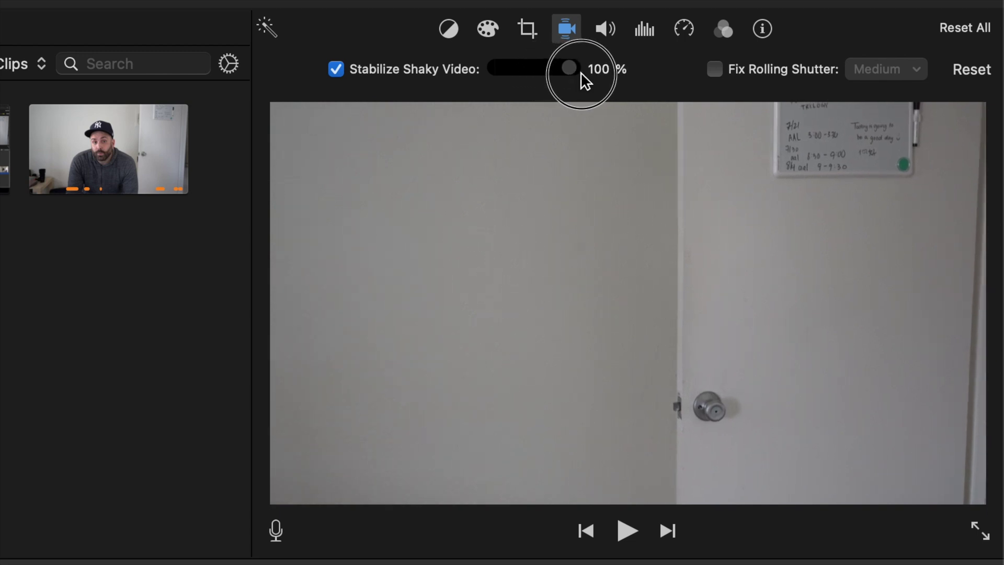
{"action": "left_click_drag", "start_coordinate": [580, 71], "coordinate": [490, 71]}
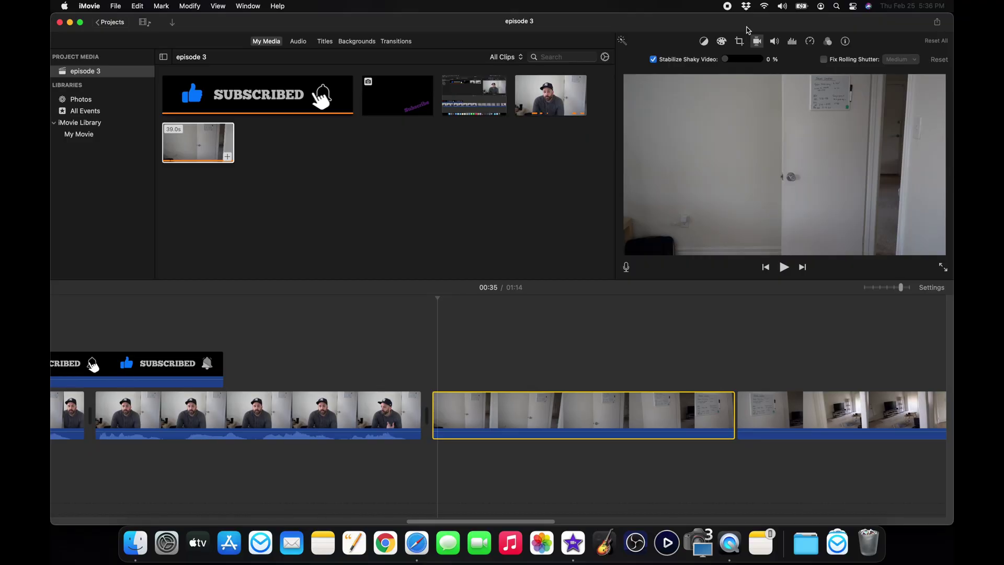